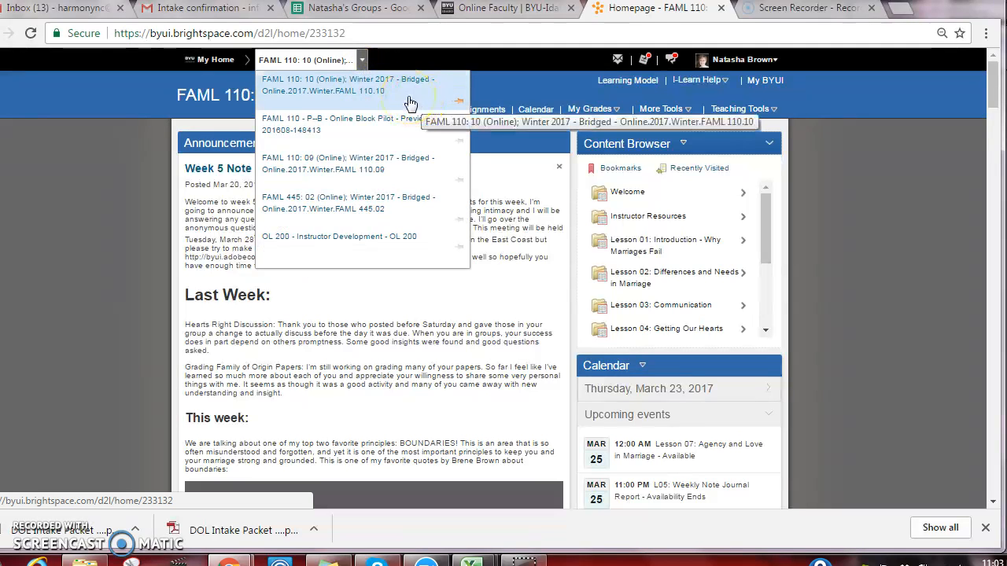
Open the discussions of FAML 110: 10 (Online); Winter 2017 and start assessing the L04: Speaker- Listener Technique topic
click(409, 103)
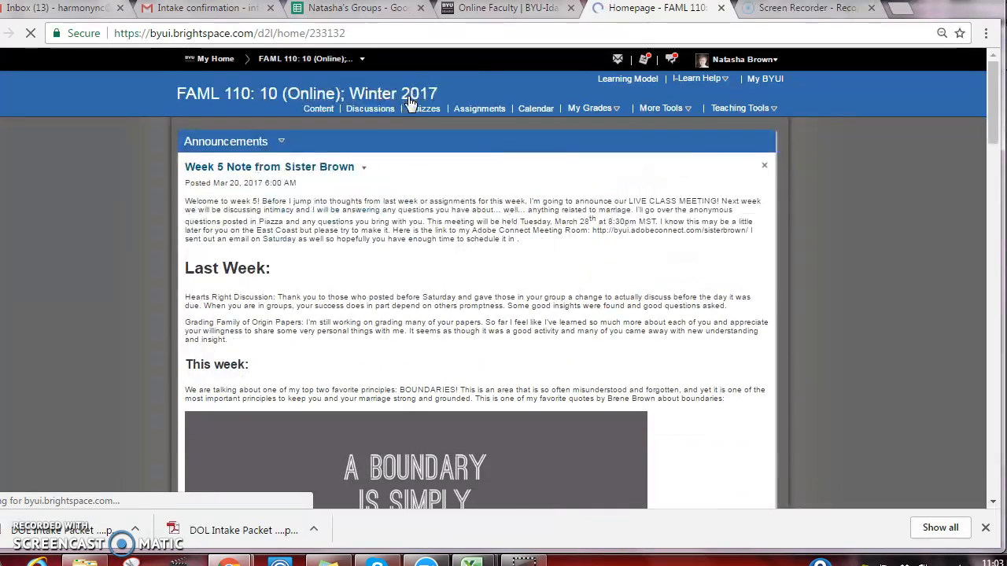
click(369, 111)
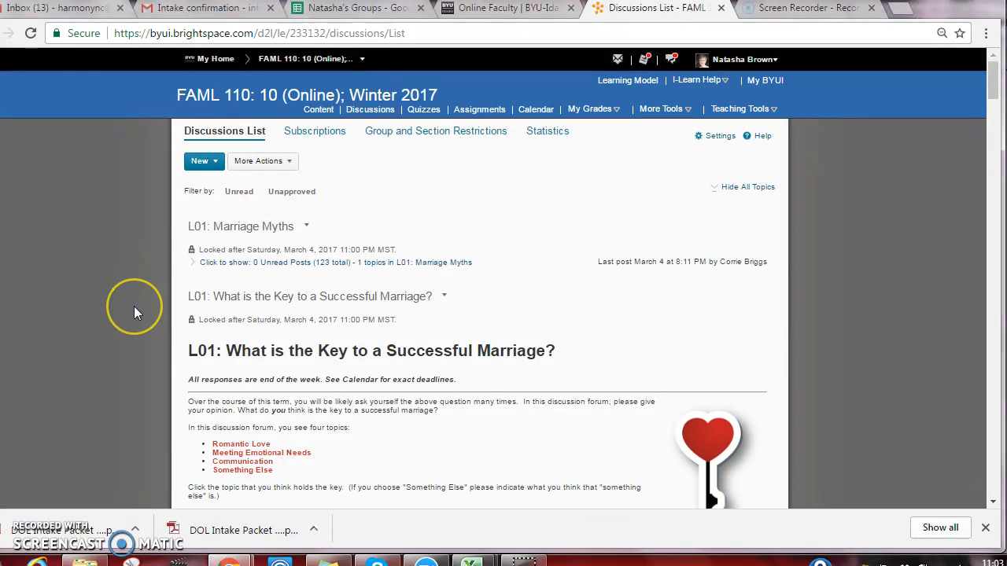
scroll(134, 312, down, 5)
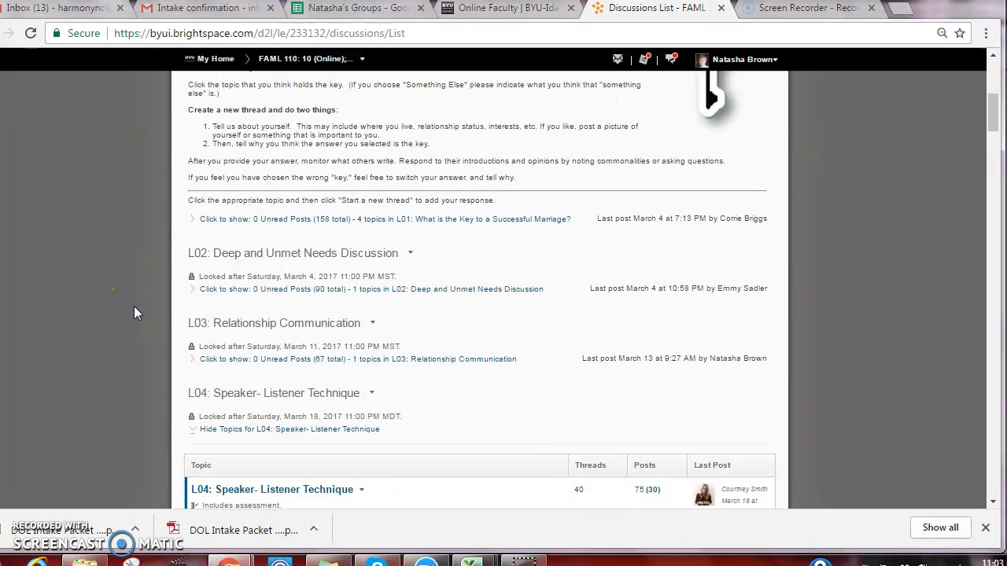
scroll(135, 312, down, 2)
scroll(135, 308, down, 3)
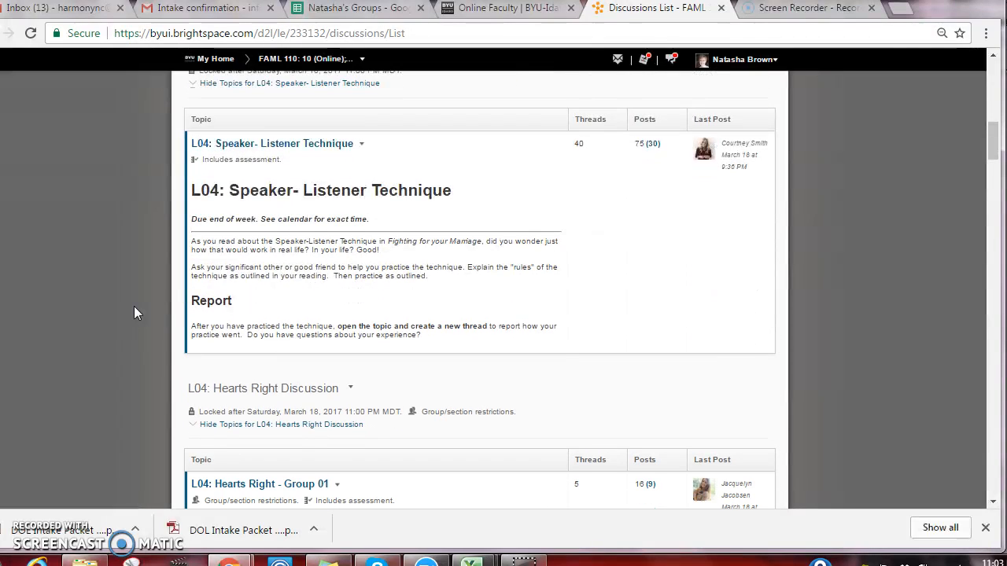
scroll(133, 307, up, 1)
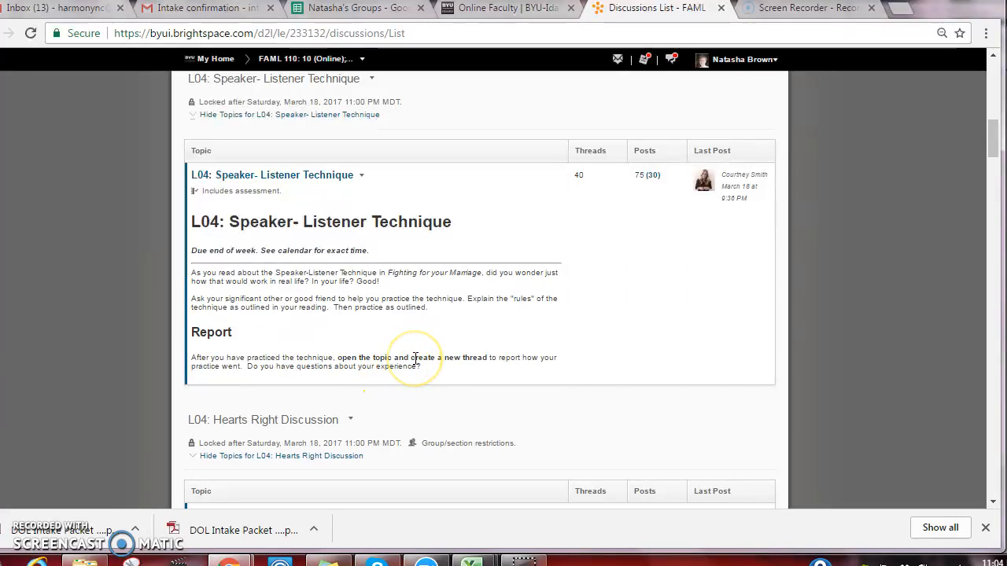
click(362, 179)
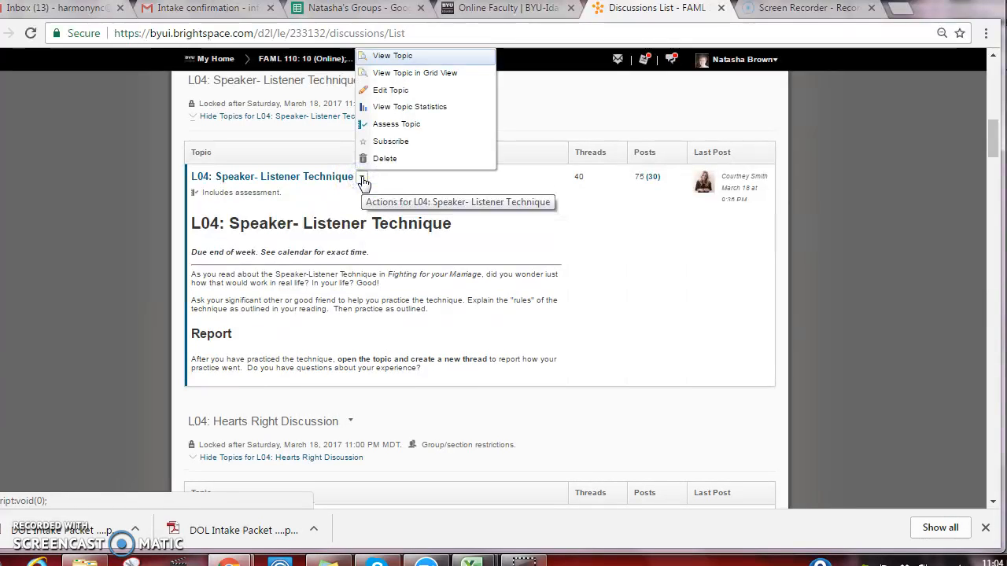
click(391, 127)
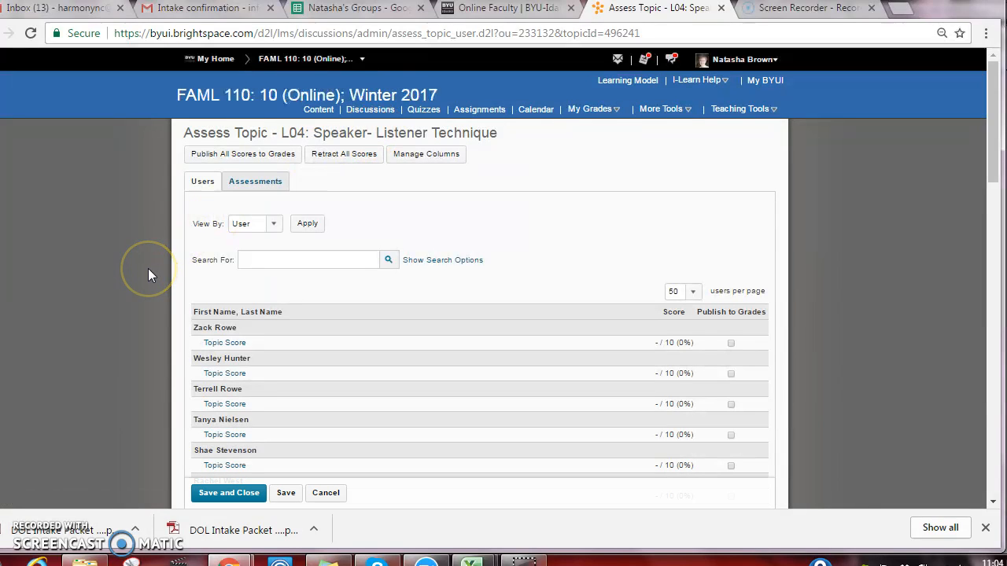
Give the first listed student a topic score of 10, published on save, and save and close the topic assessment
scroll(148, 268, down, 1)
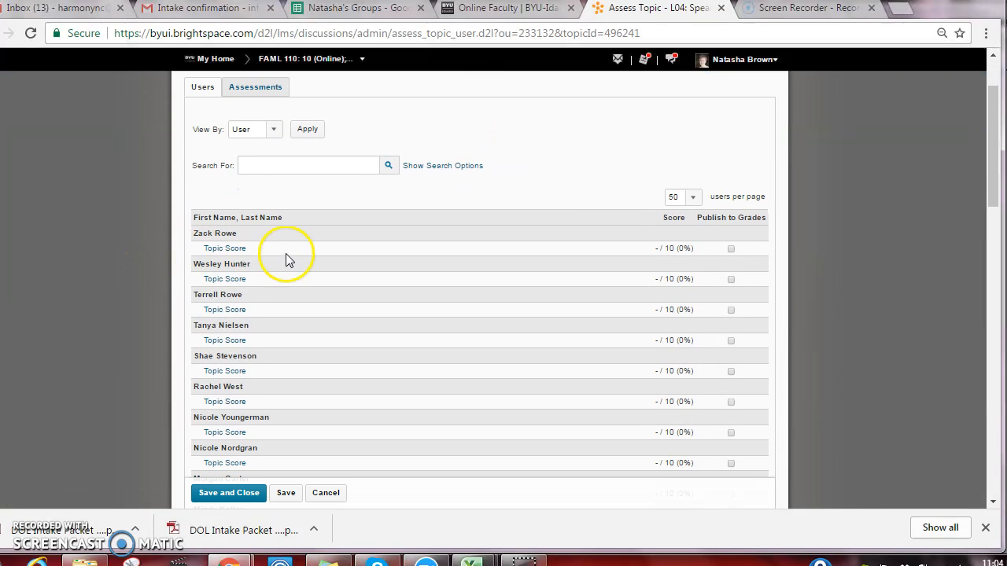
click(232, 249)
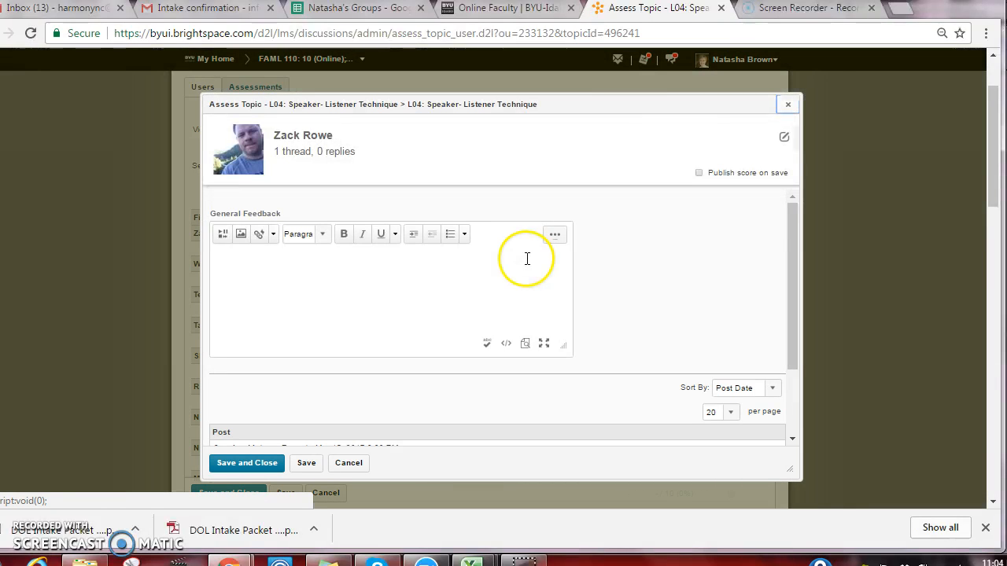
drag(796, 222, 782, 355)
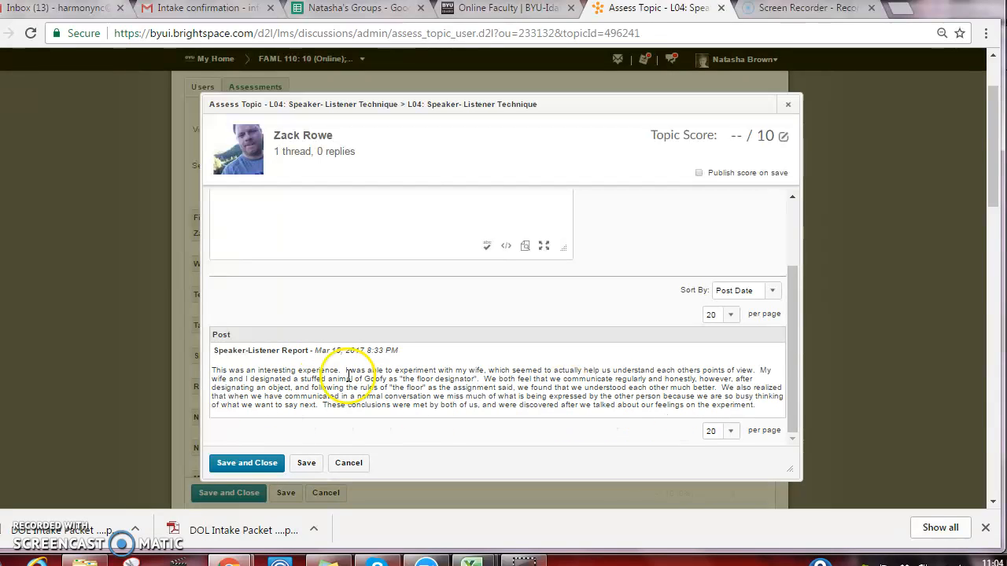
click(741, 135)
text(10)
click(703, 178)
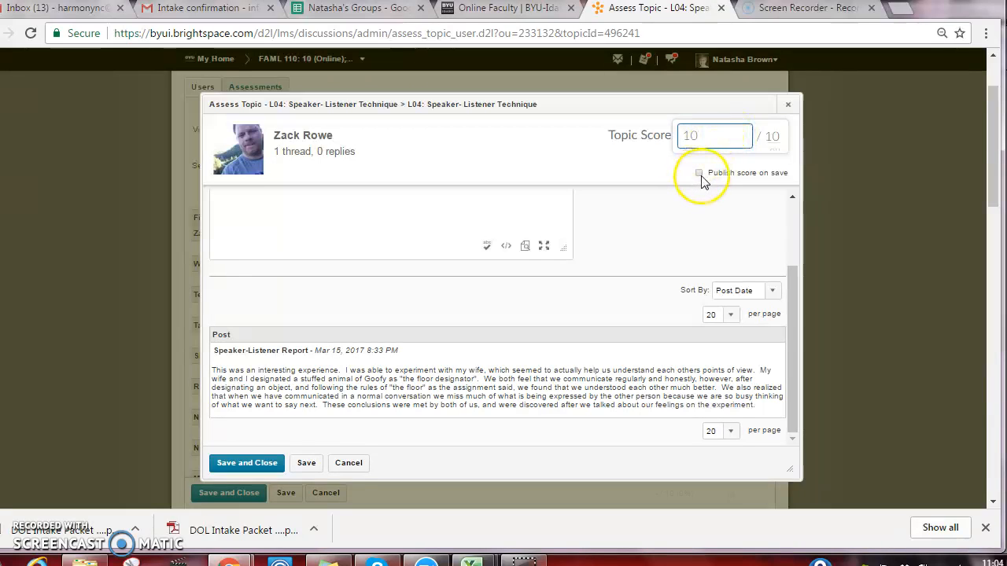
click(702, 175)
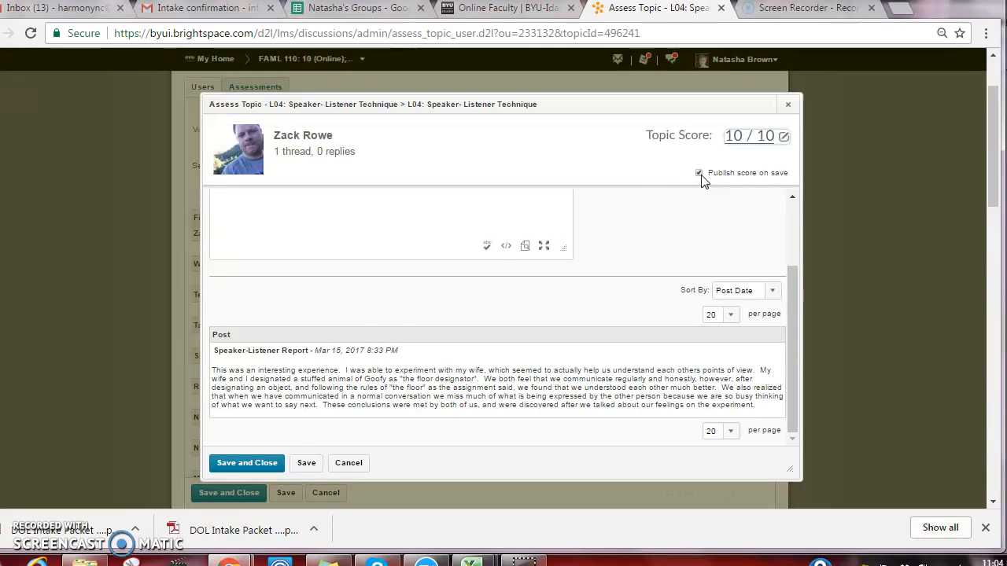
click(247, 464)
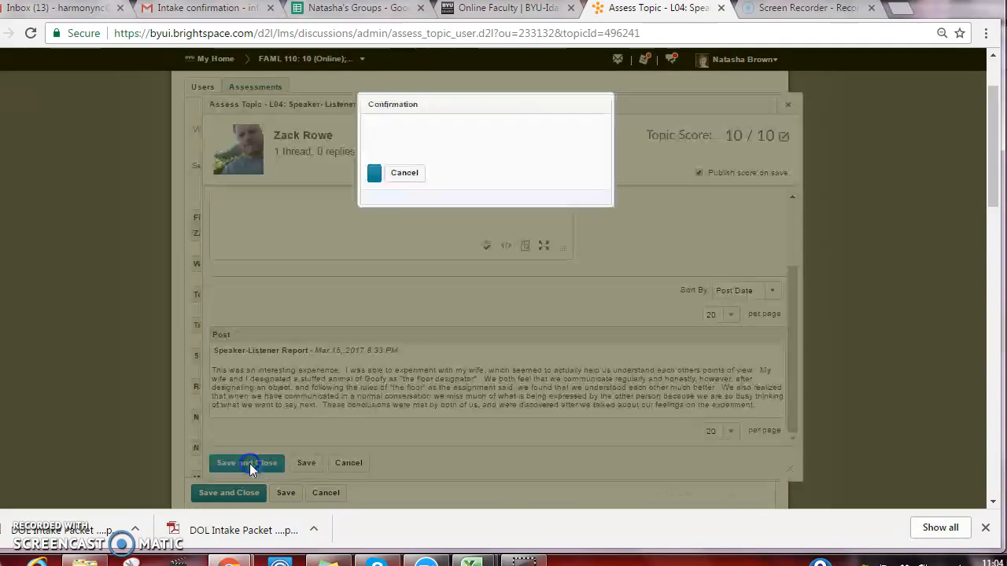
click(383, 189)
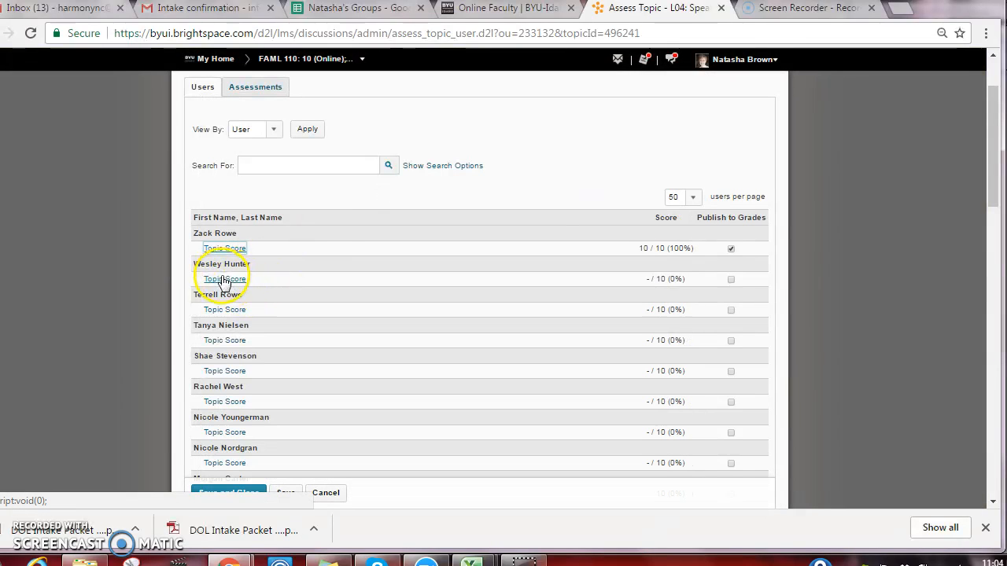
drag(996, 140, 997, 154)
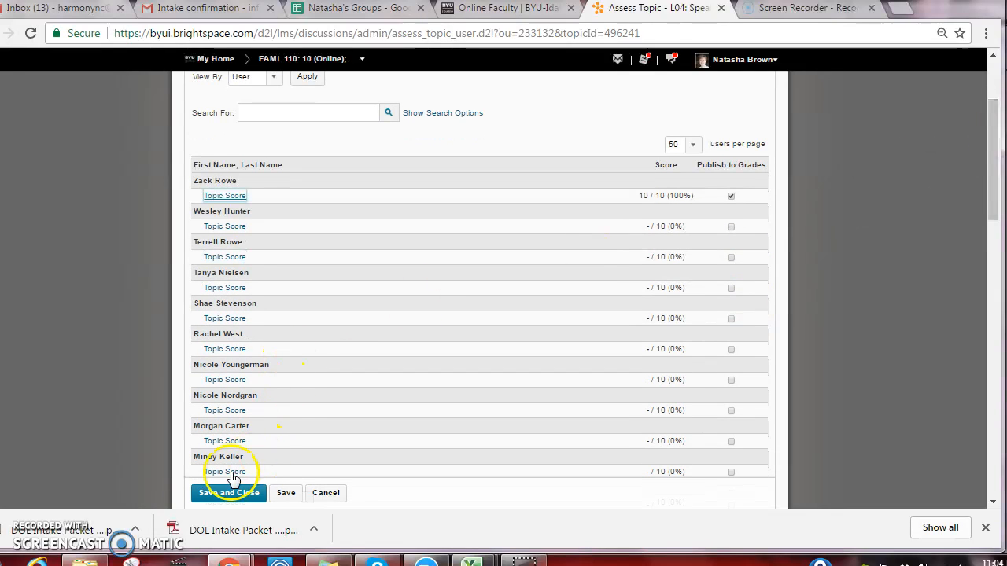
click(231, 494)
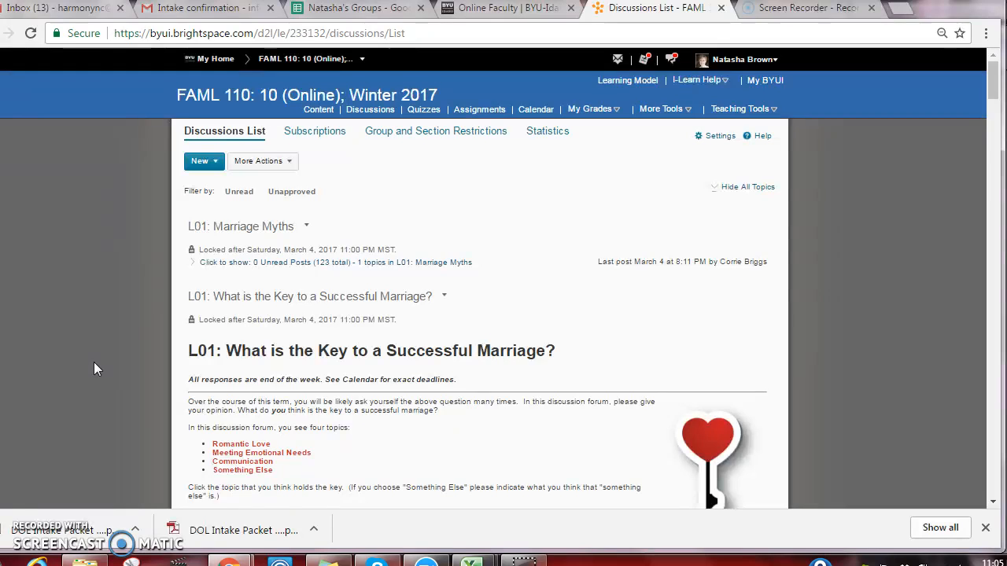
Start assessing the L04: Hearts Right - Group 01 topic from the discussions list
scroll(93, 363, down, 3)
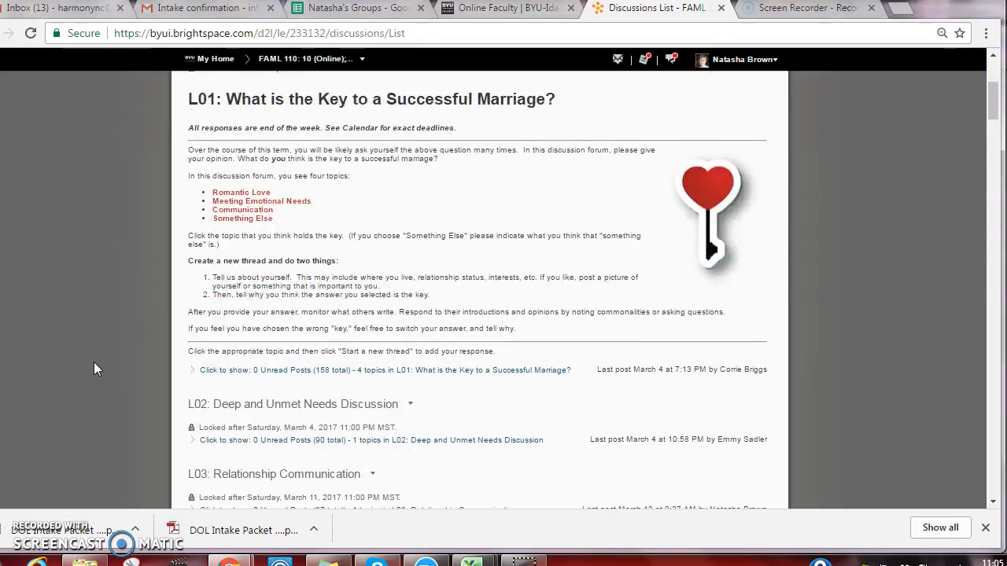
scroll(94, 363, down, 2)
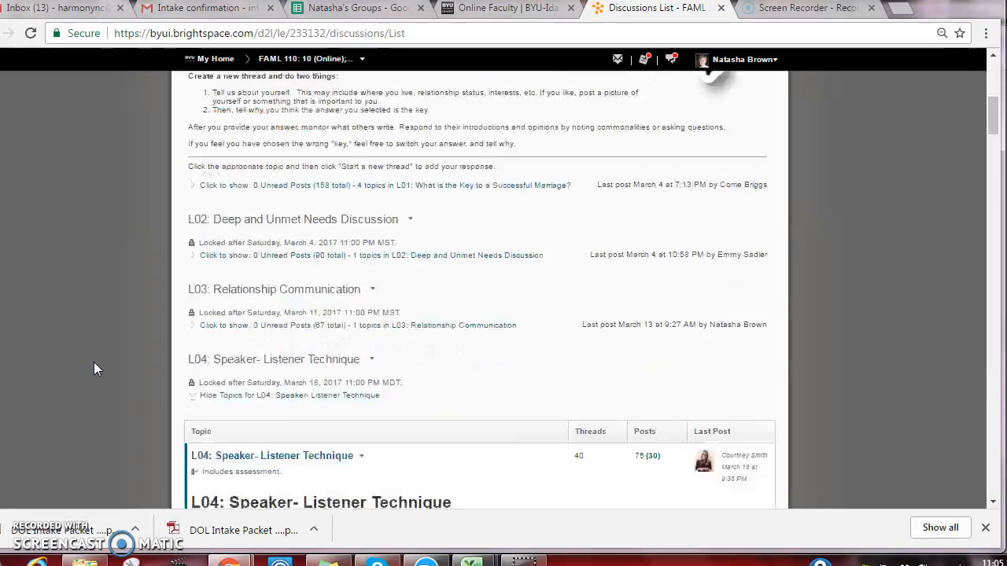
scroll(94, 362, down, 4)
scroll(94, 368, down, 3)
scroll(94, 363, down, 1)
scroll(94, 363, up, 1)
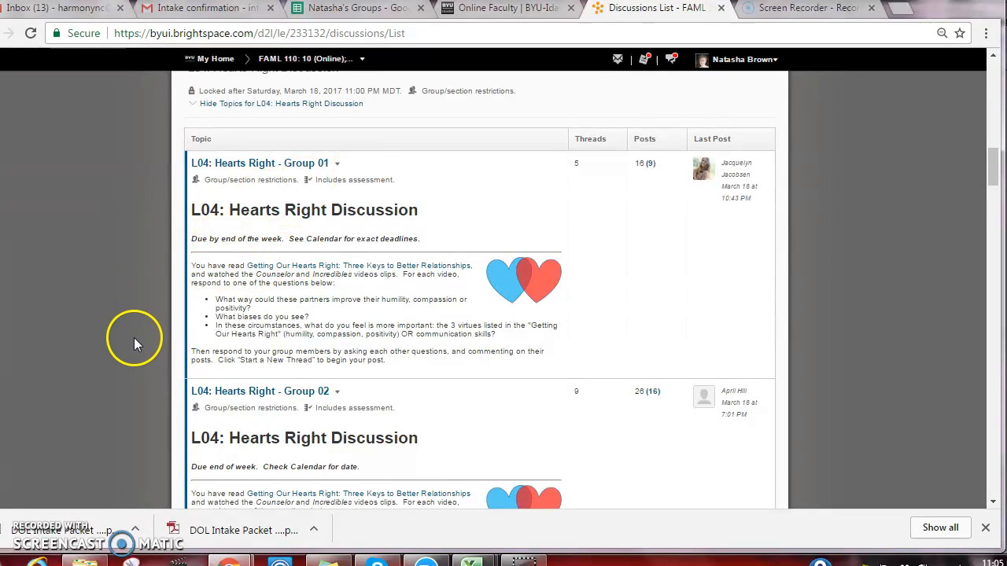
click(336, 167)
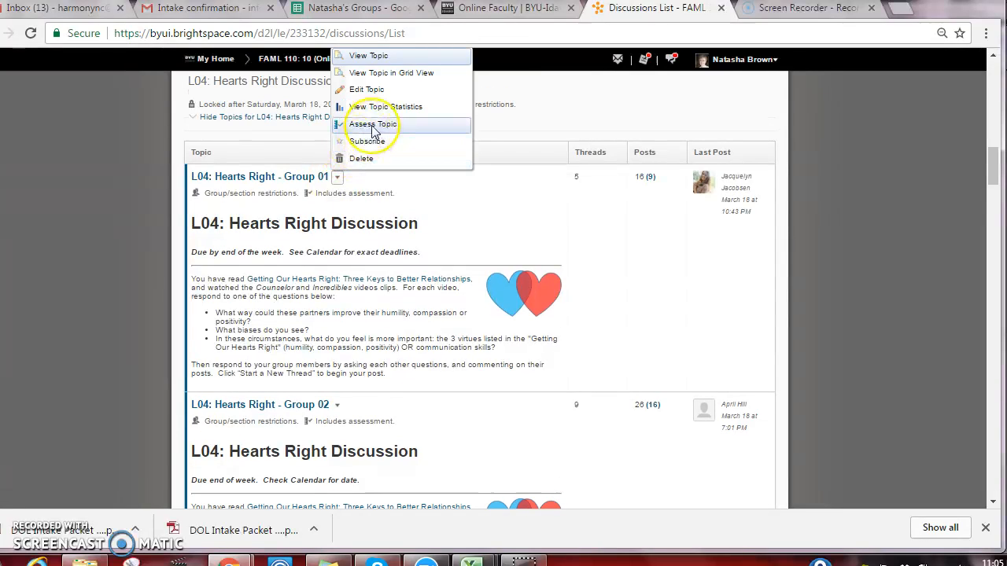
click(374, 126)
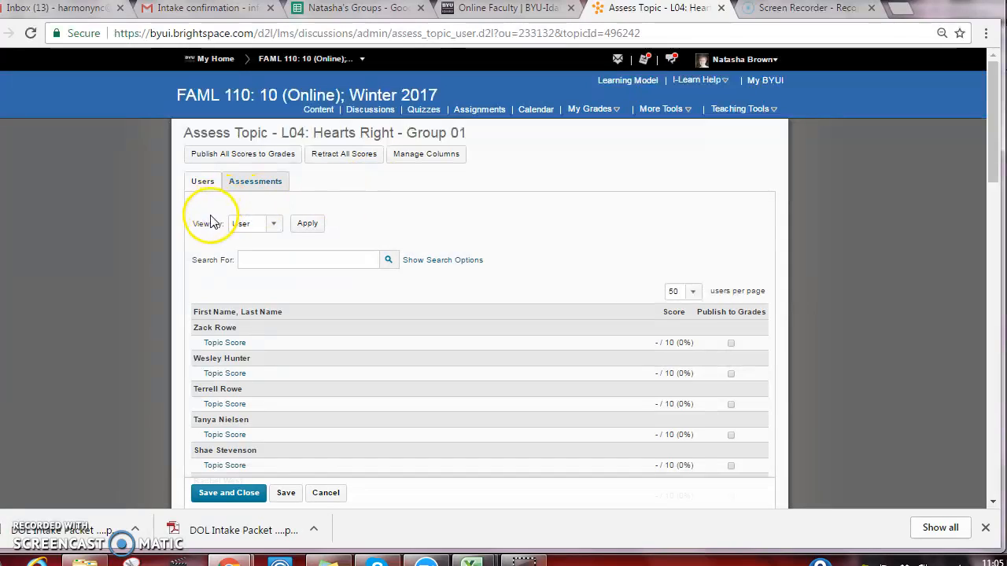
Filter the assessment's user list by groups to show only the members of Group 01
click(275, 226)
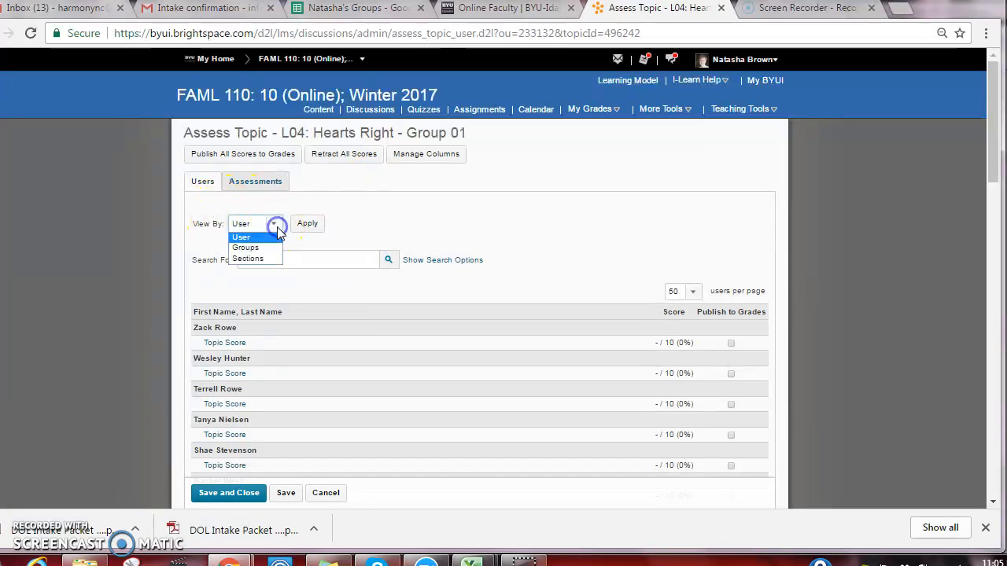
click(250, 237)
click(309, 226)
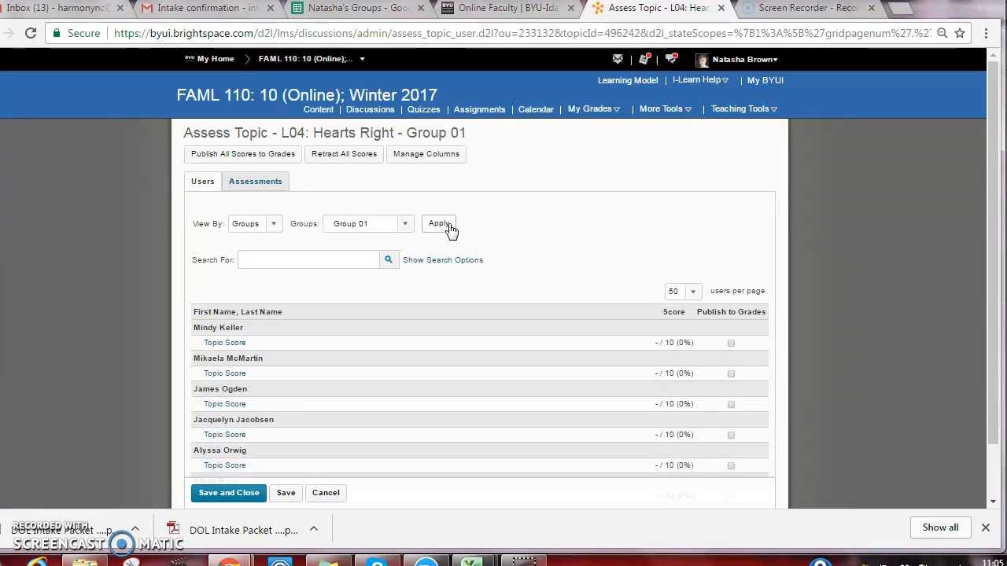
click(443, 227)
click(406, 225)
click(407, 227)
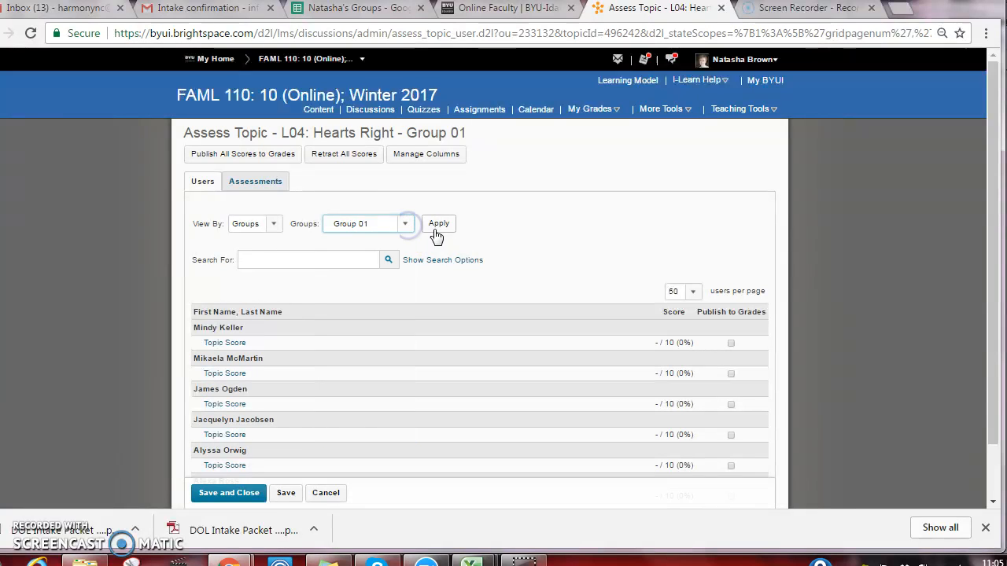
click(406, 226)
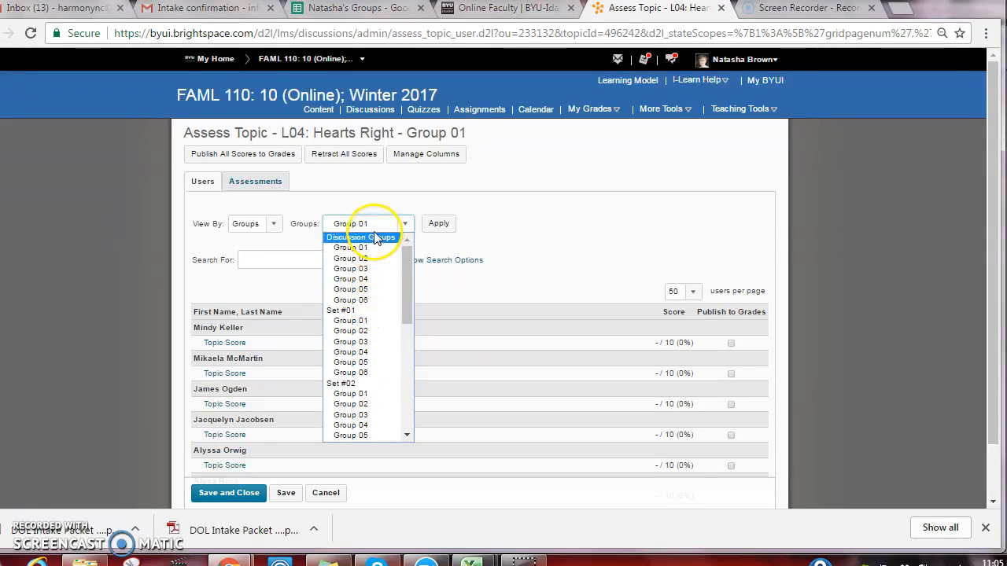
click(531, 244)
Review the first listed Group 01 student's Hearts Right posts, and save and close the assessment without entering a score
scroll(128, 299, down, 2)
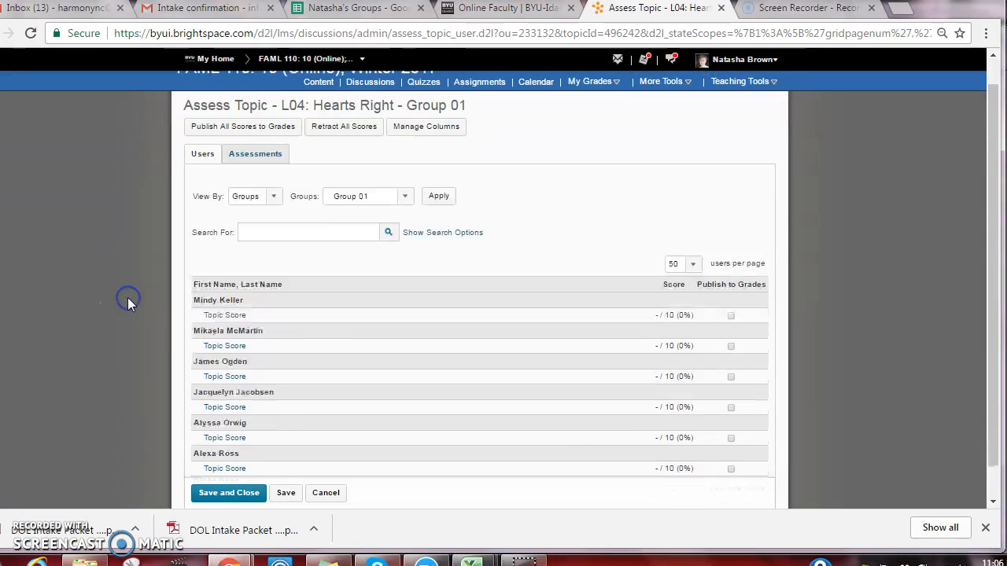
click(229, 283)
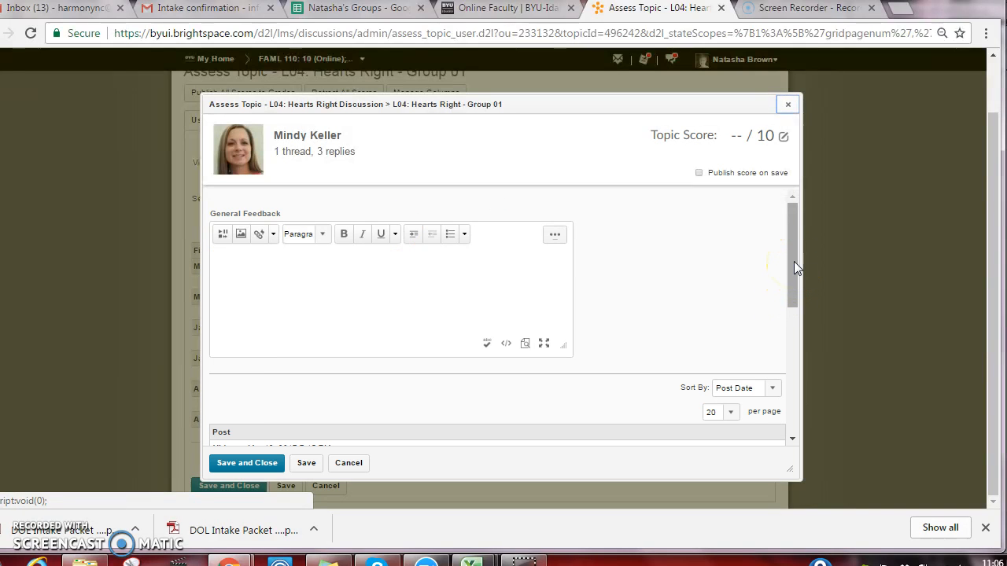
drag(794, 261, 793, 376)
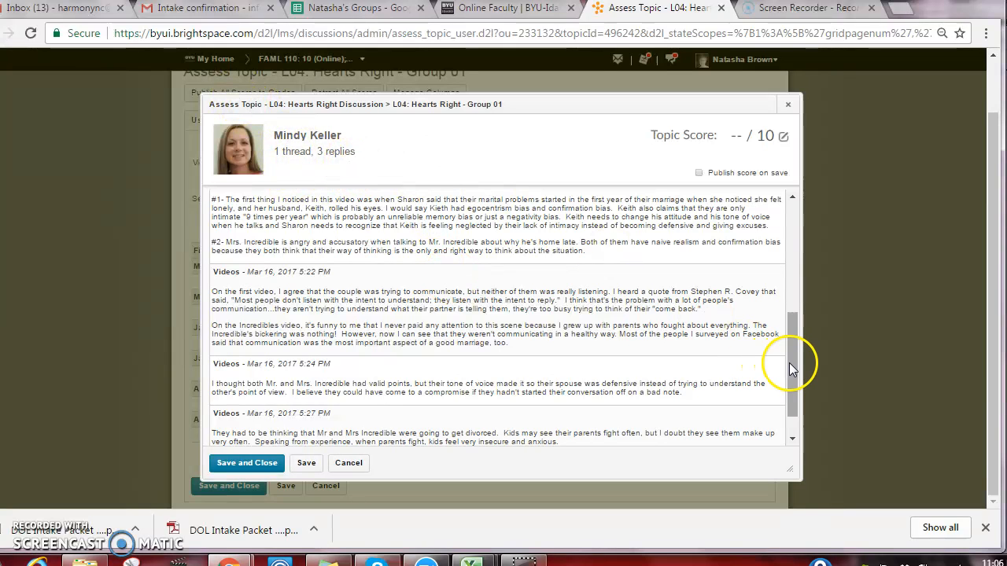
drag(793, 367, 792, 306)
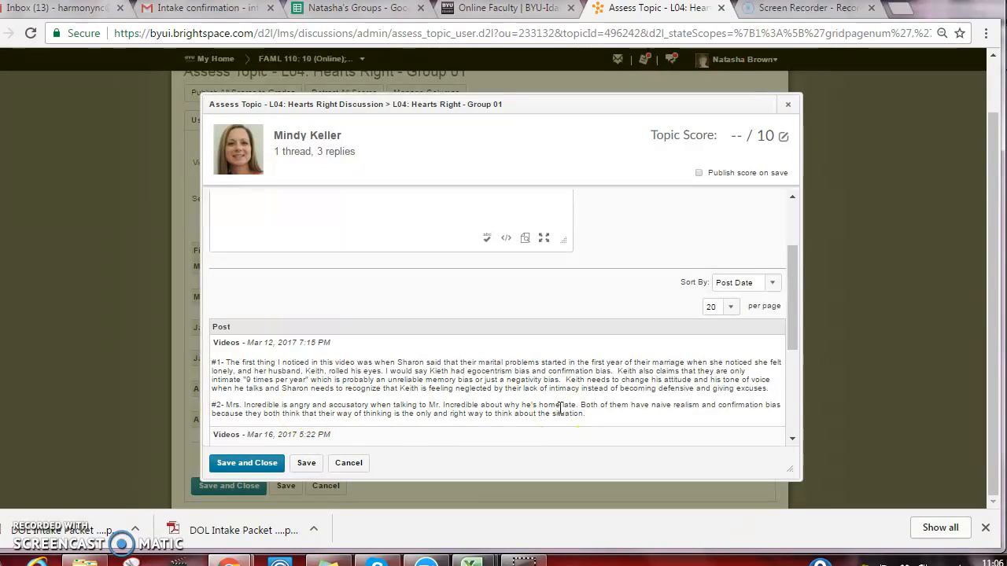
click(240, 464)
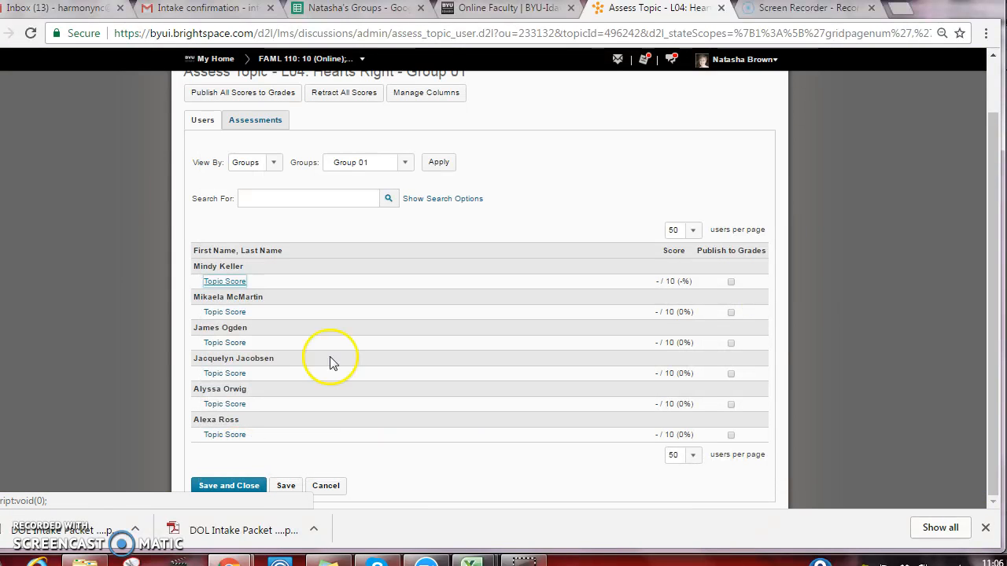
click(133, 324)
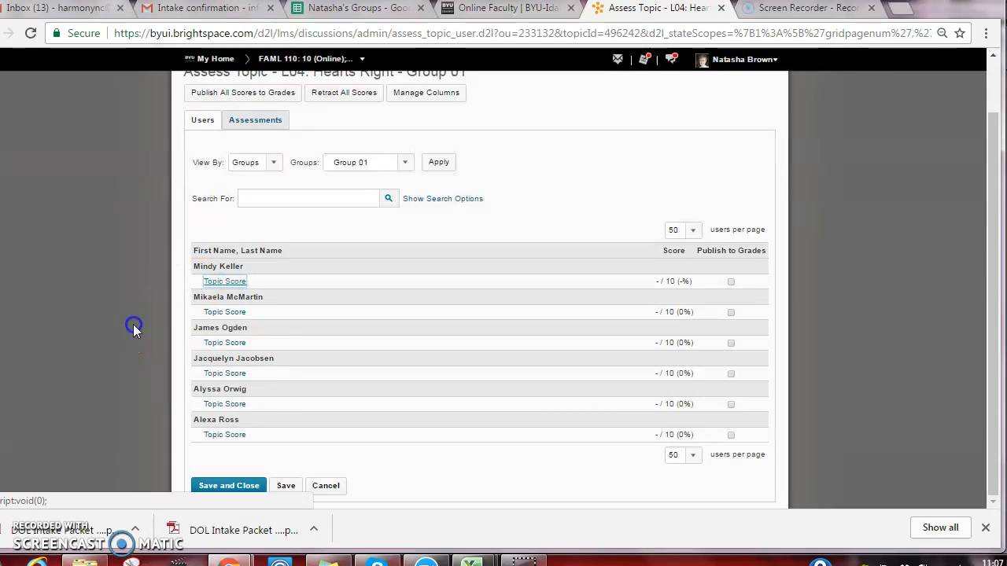
Examine the L04: Hearts Right group topics in a separate copy of the discussions list, and return to the Group 01 assessment
scroll(133, 324, up, 1)
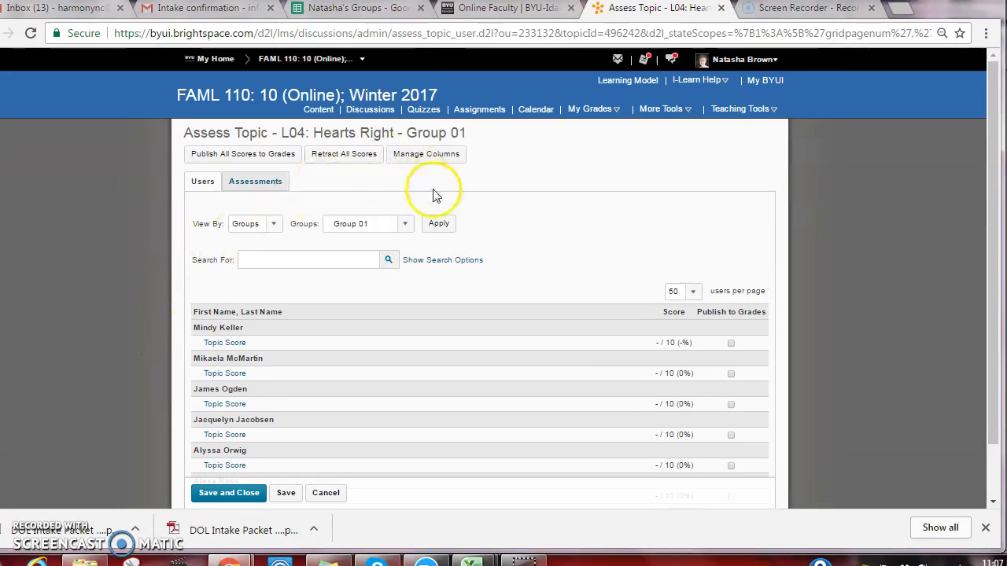
middle_click(370, 120)
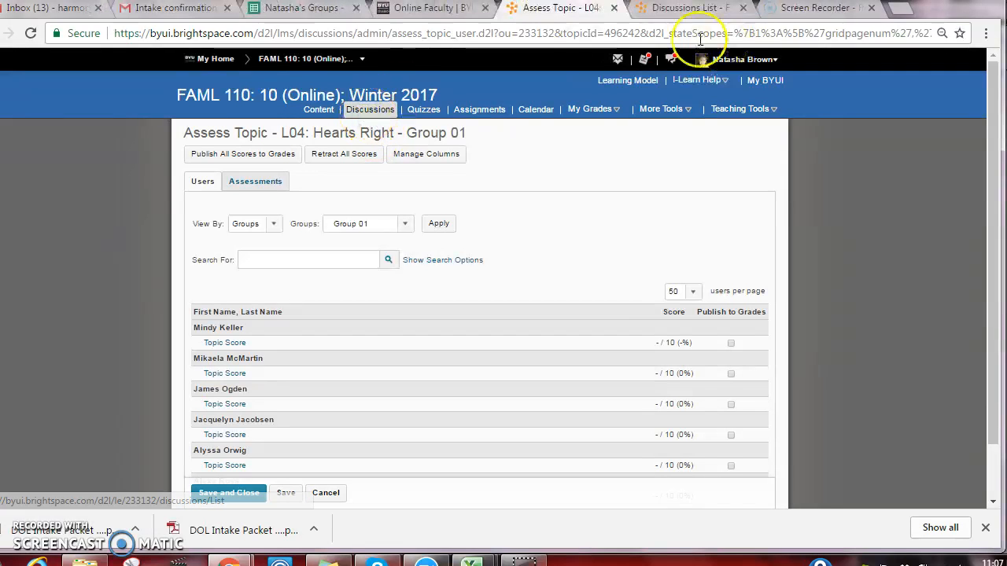
click(681, 9)
click(62, 324)
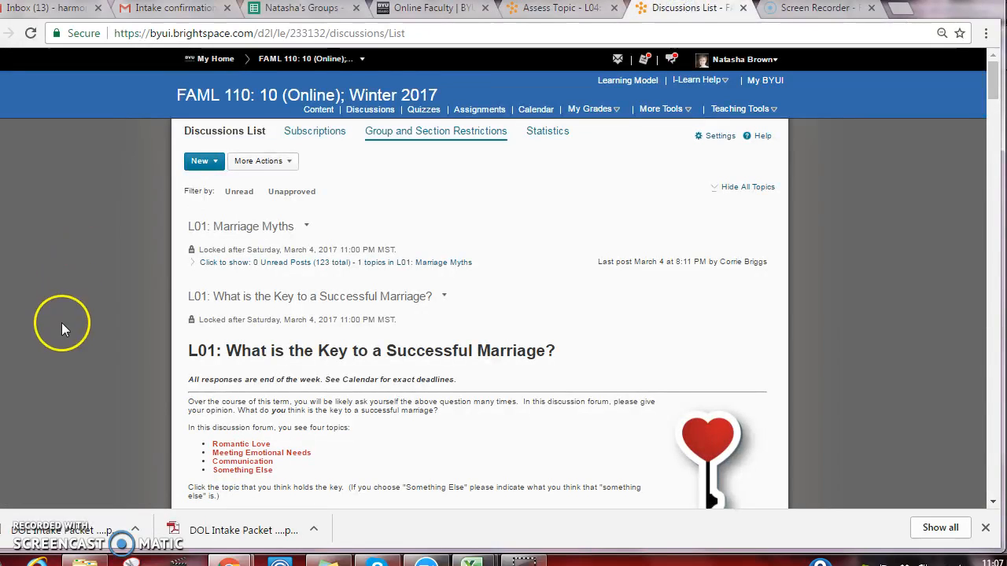
scroll(78, 341, down, 5)
scroll(78, 343, down, 10)
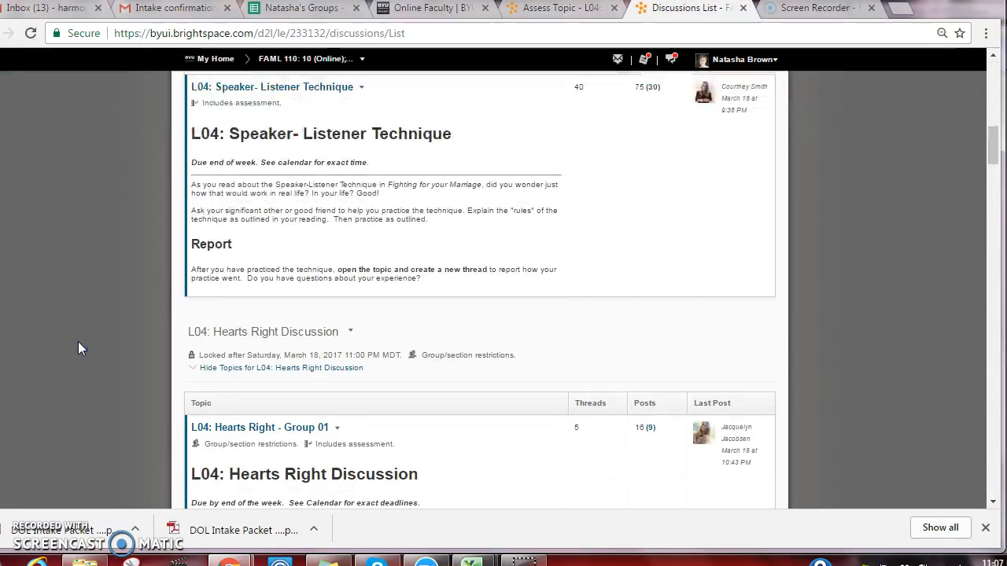
scroll(78, 348, up, 1)
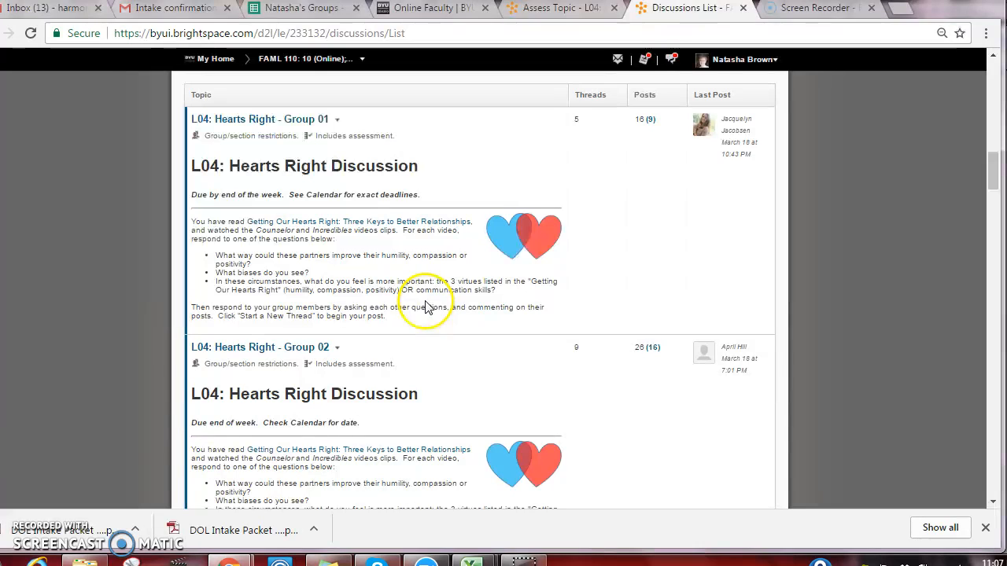
click(568, 11)
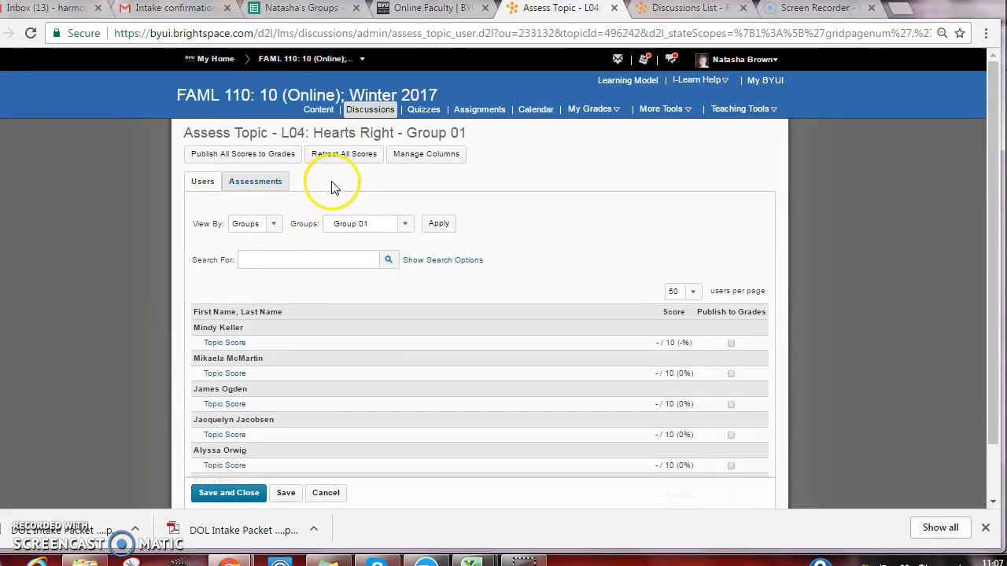
Leave the Group 01 assessment and start assessing the L04: Hearts Right - Group 02 topic from the discussions list
click(374, 116)
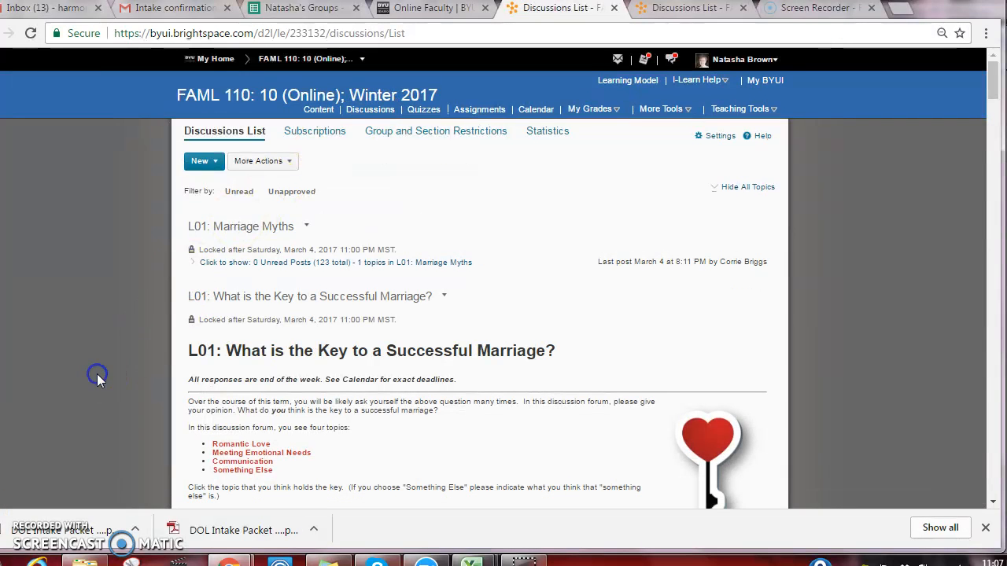
scroll(97, 378, down, 5)
scroll(97, 374, down, 10)
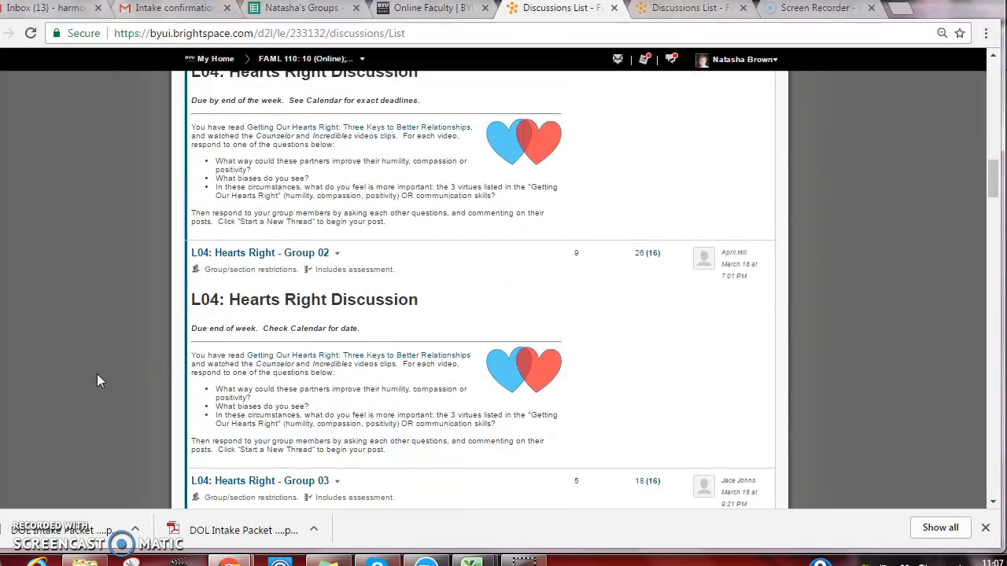
click(338, 253)
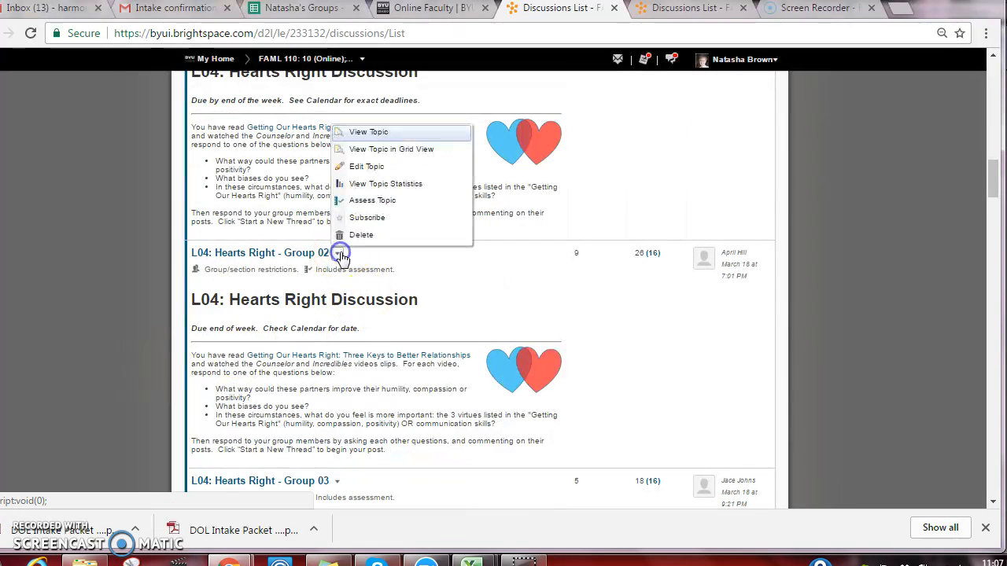
click(382, 201)
Filter the assessment's user list to show only the members of discussion Group 02
click(408, 225)
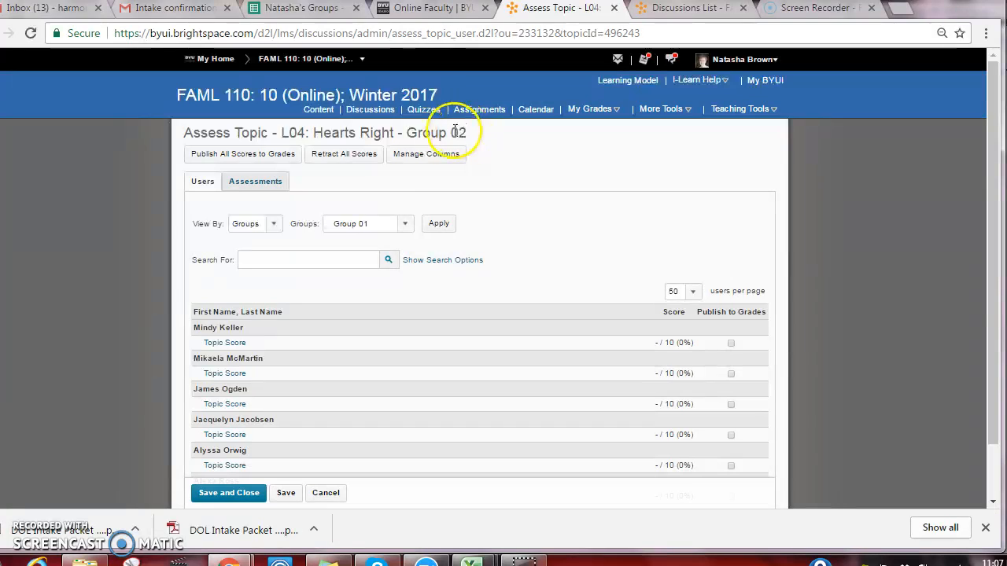
click(405, 228)
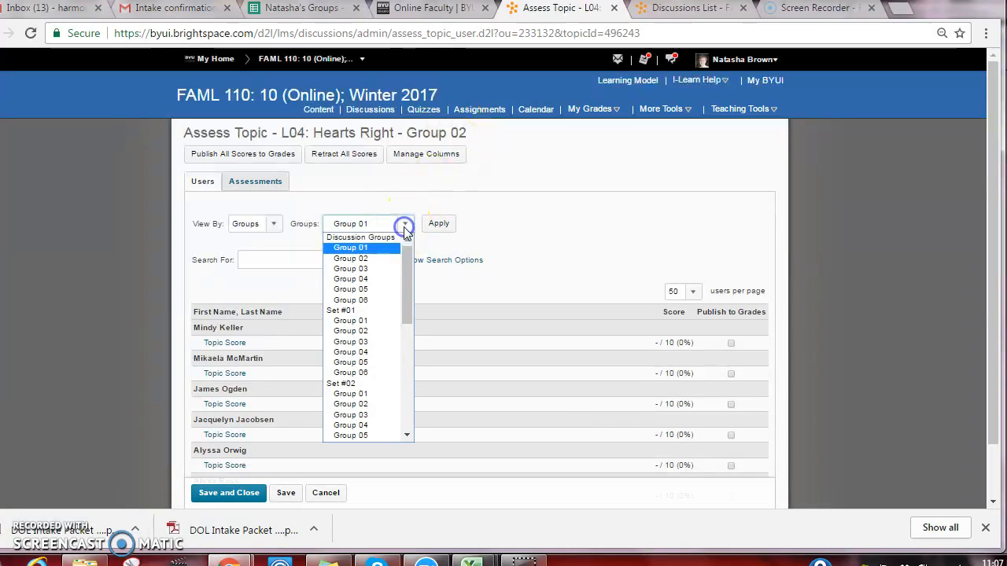
click(386, 257)
click(438, 224)
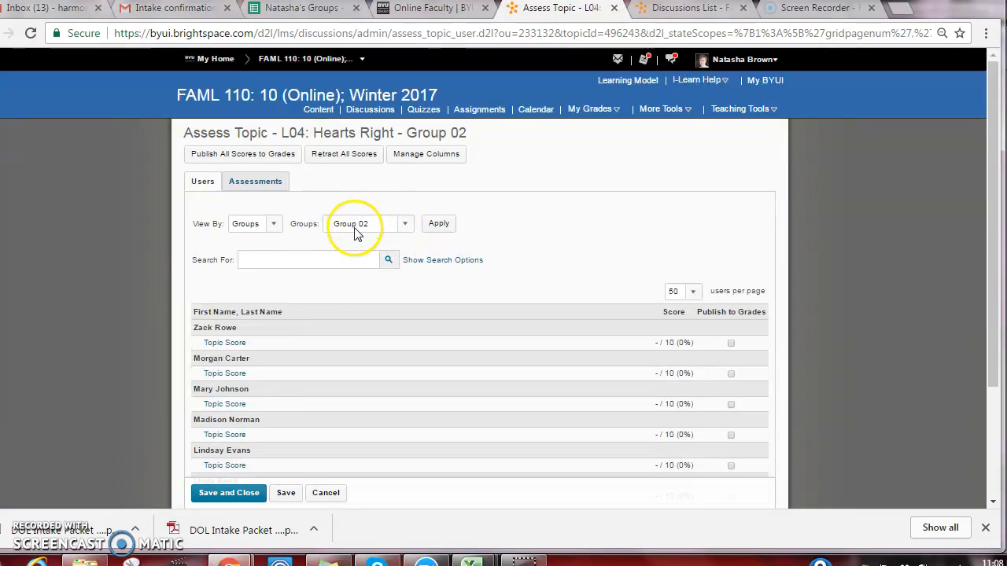
Review the first listed Group 02 student's Hearts Right thread and replies, and close the assessment without entering a score
click(234, 346)
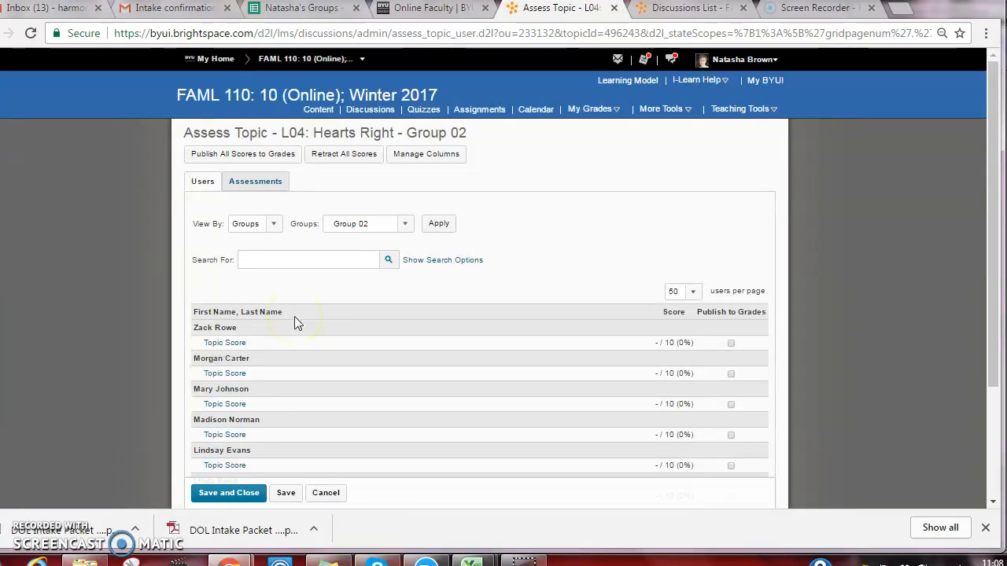
click(217, 343)
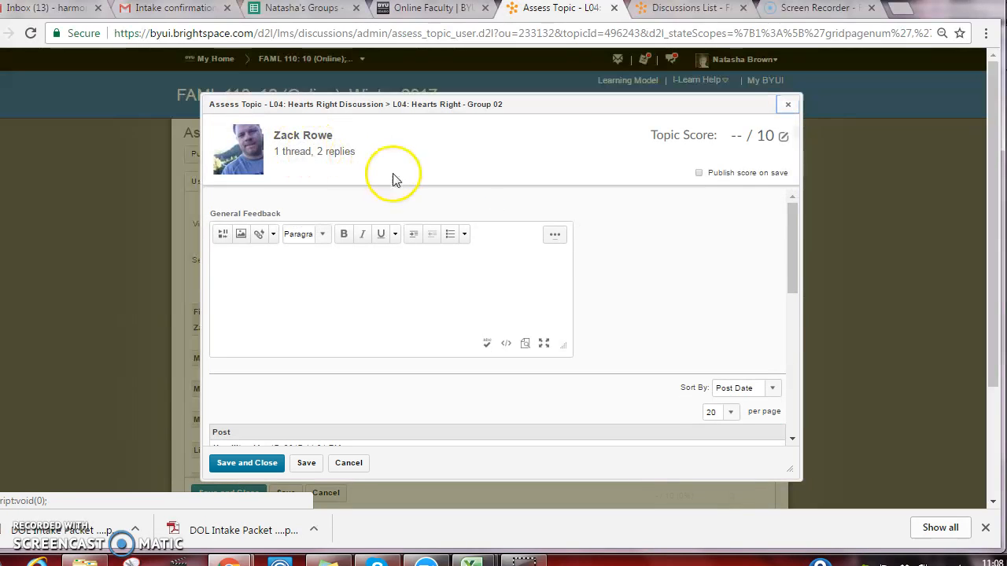
drag(790, 237, 796, 321)
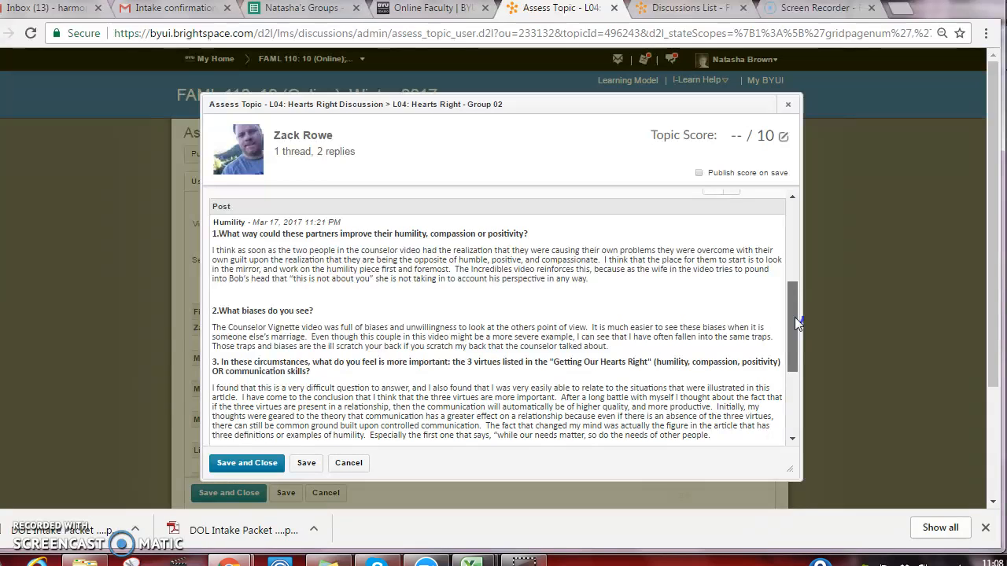
drag(796, 322, 795, 324)
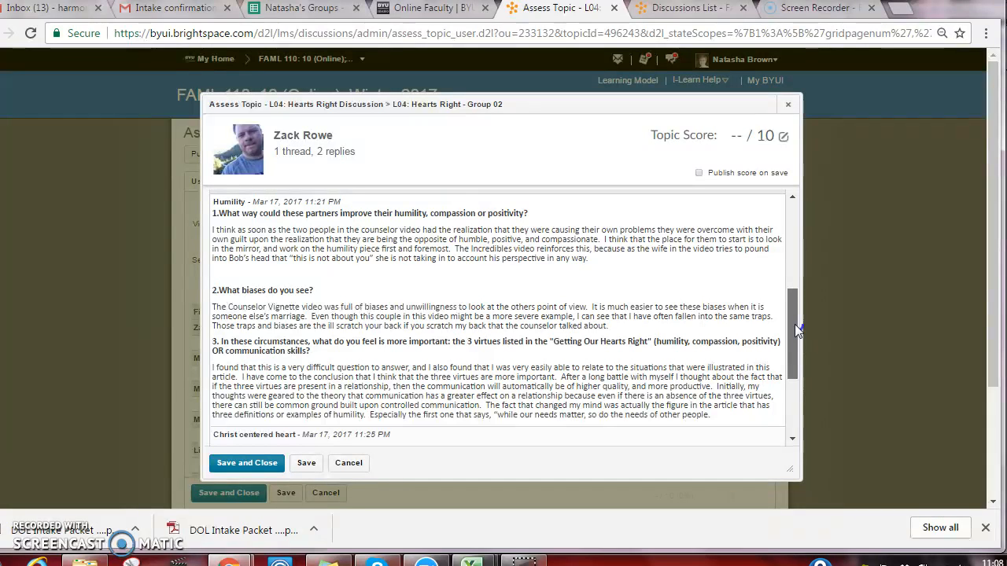
drag(795, 329, 774, 403)
scroll(767, 267, up, 6)
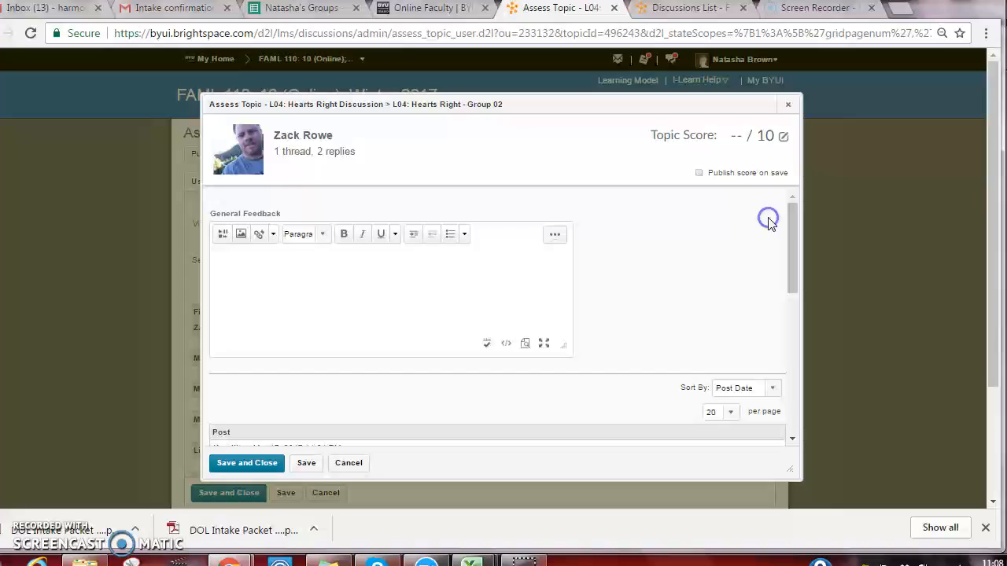
click(788, 105)
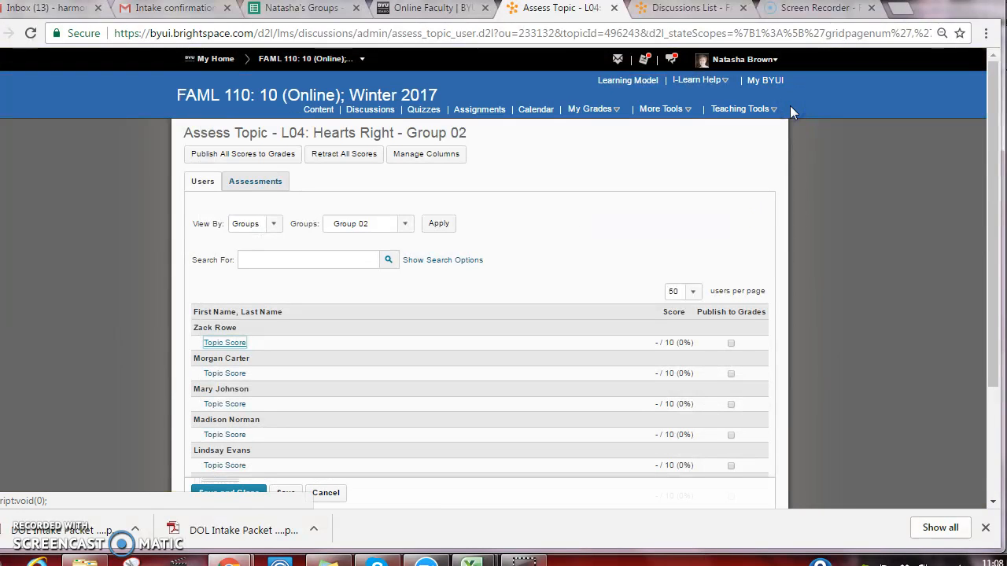
Give the first listed Group 02 student a topic score of 10, published on save, and save and close, overwriting the existing grade feedback
click(228, 344)
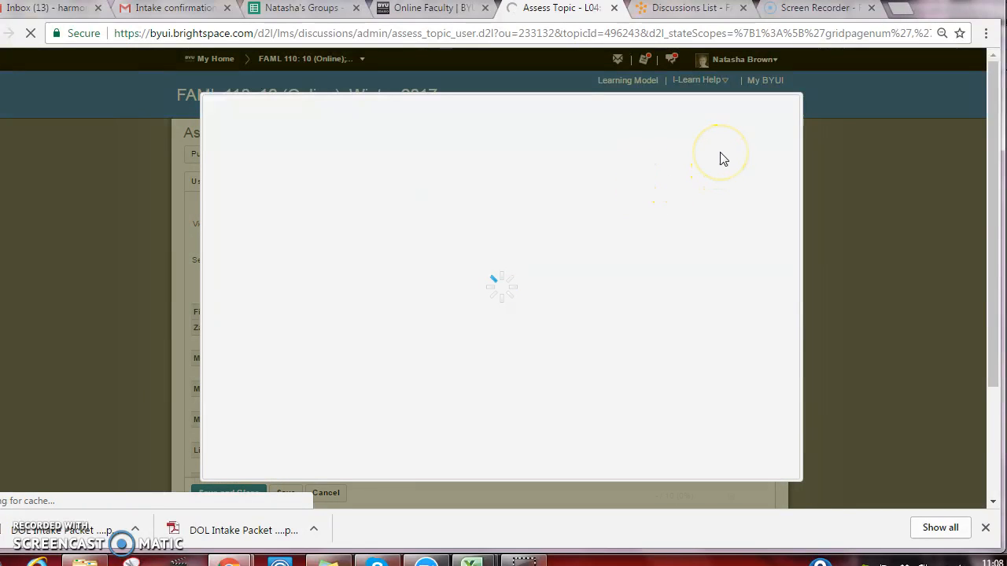
click(736, 135)
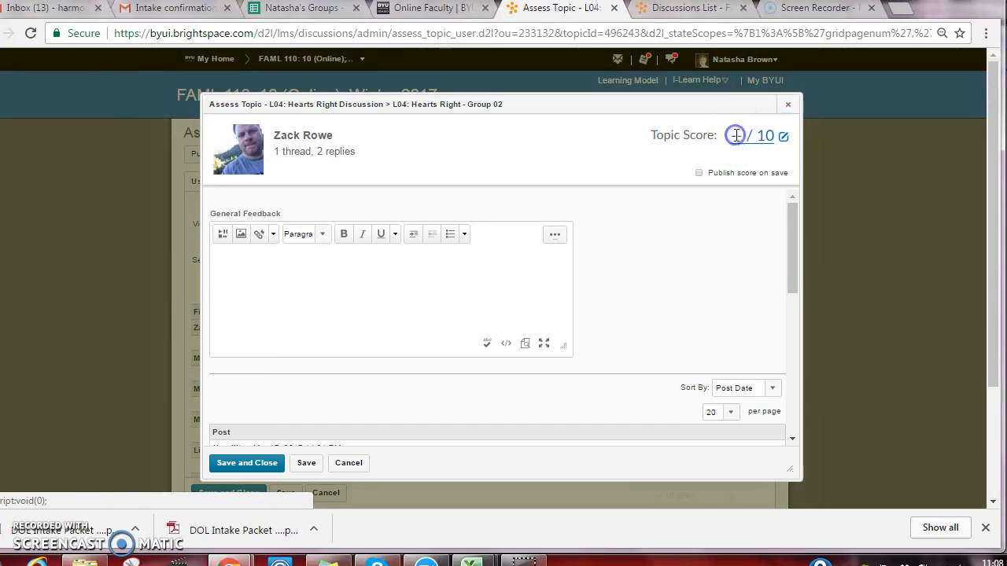
text(10)
click(699, 173)
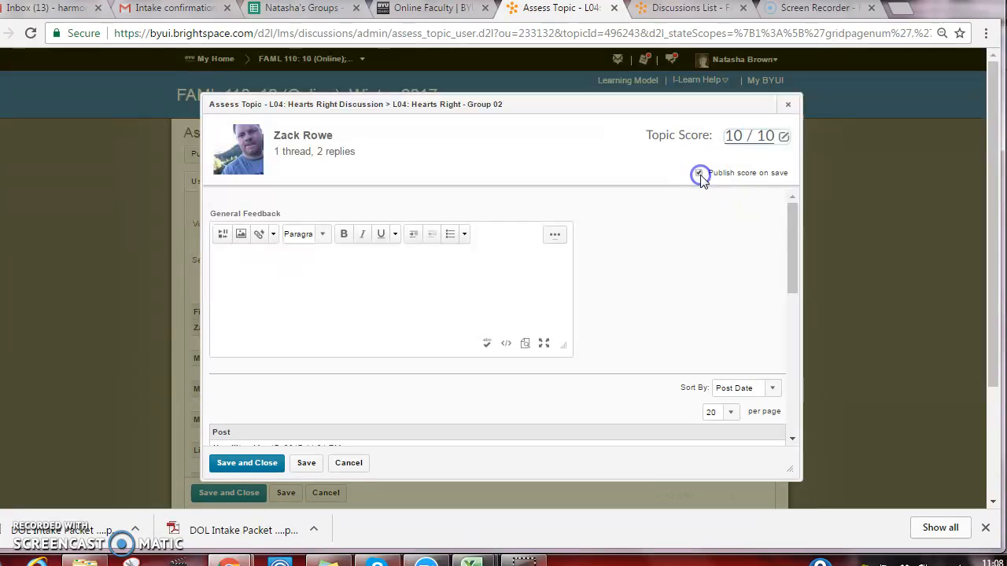
click(253, 464)
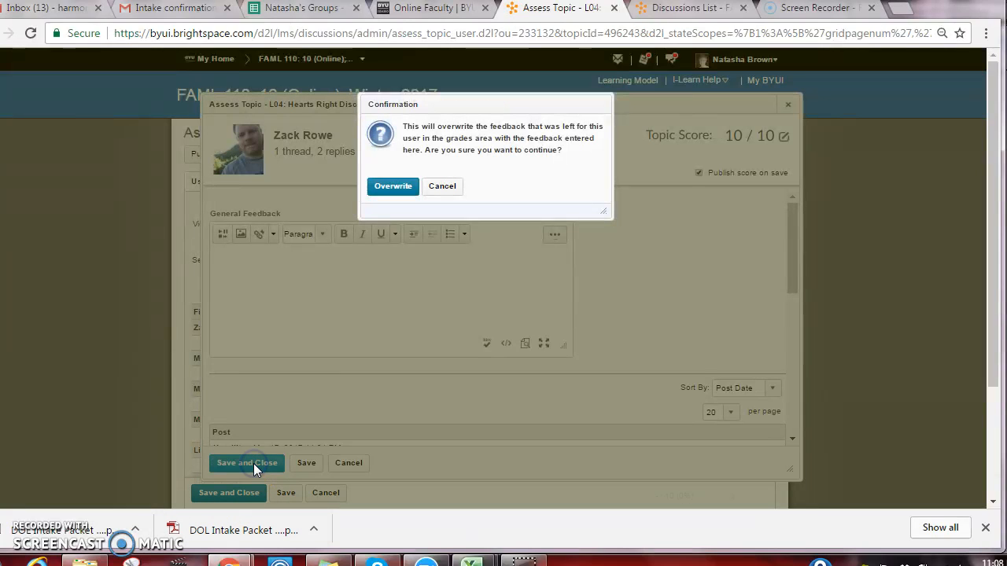
click(385, 189)
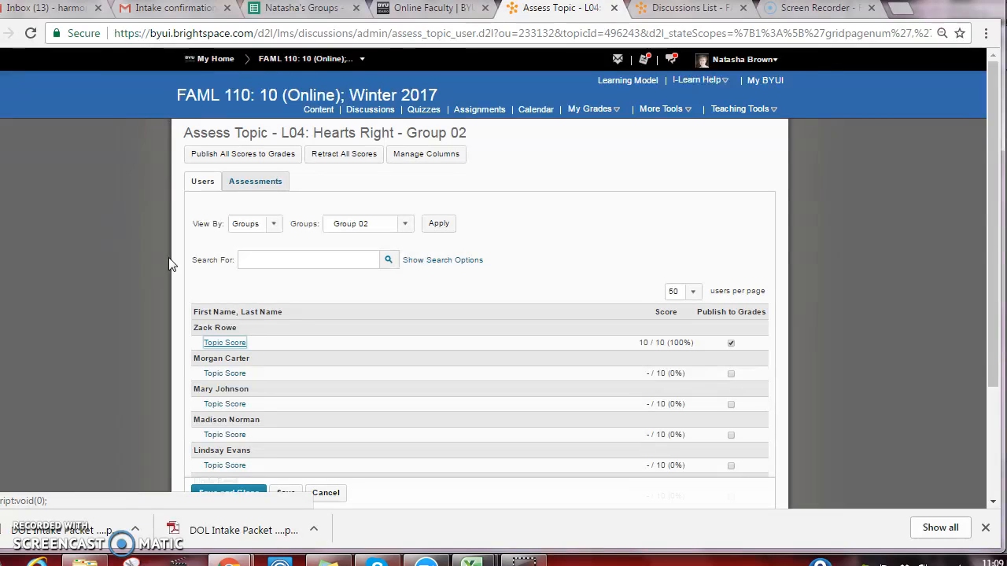
click(224, 250)
click(43, 532)
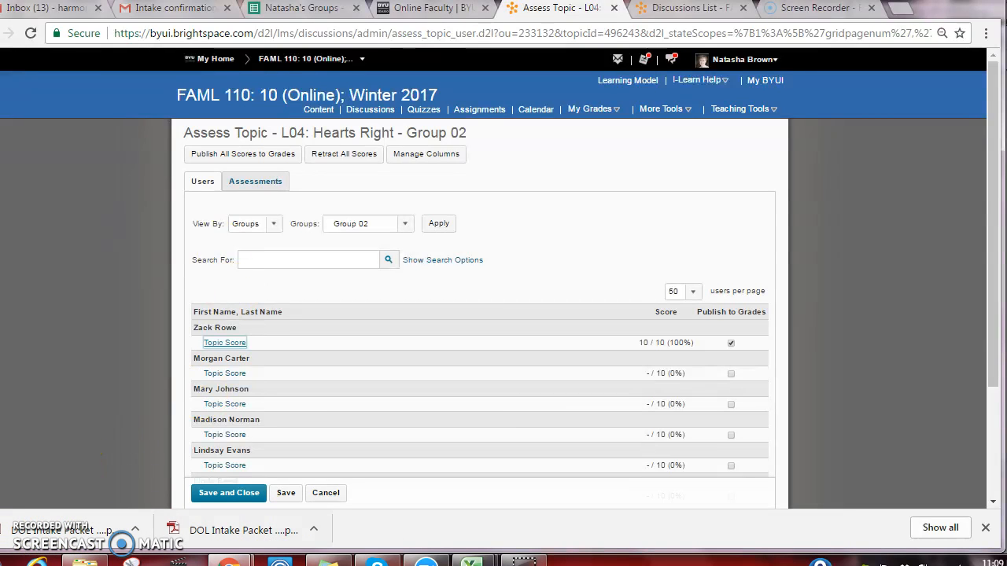